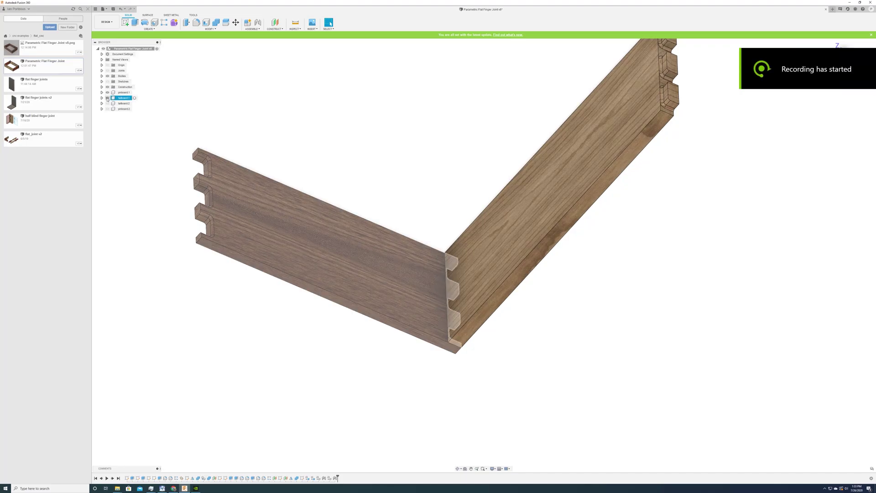
Isolate the first tailboard by hiding the first pinboard, and inspect the shape of its tails and sockets
left_click(107, 92)
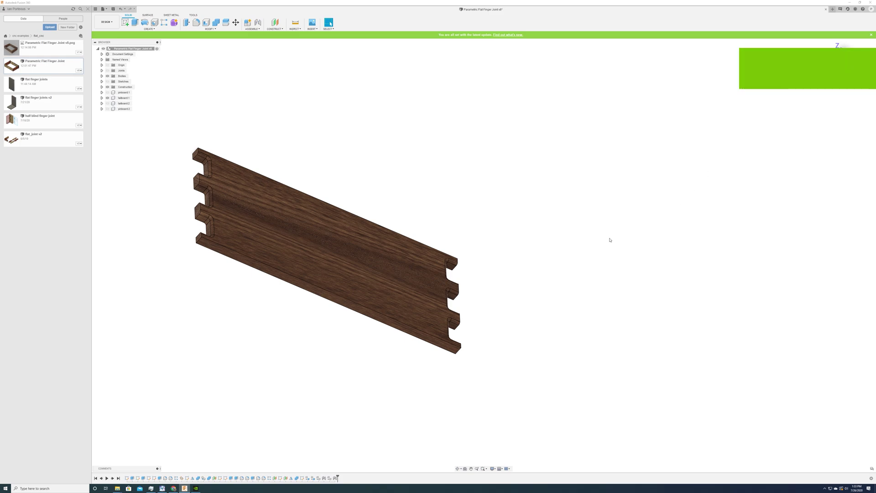
mouse_move(839, 90)
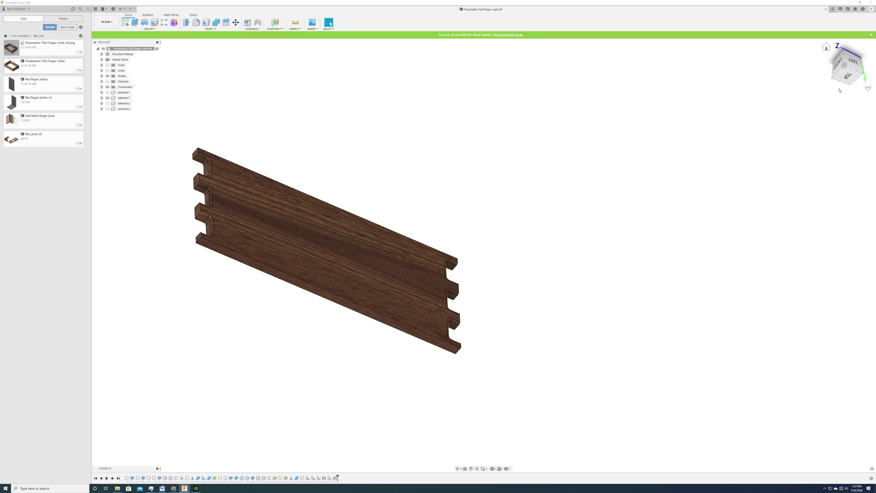
middle_click_drag(484, 254, 484, 254, "shift")
scroll(842, 295, "down", 3)
scroll(842, 295, "up", 4)
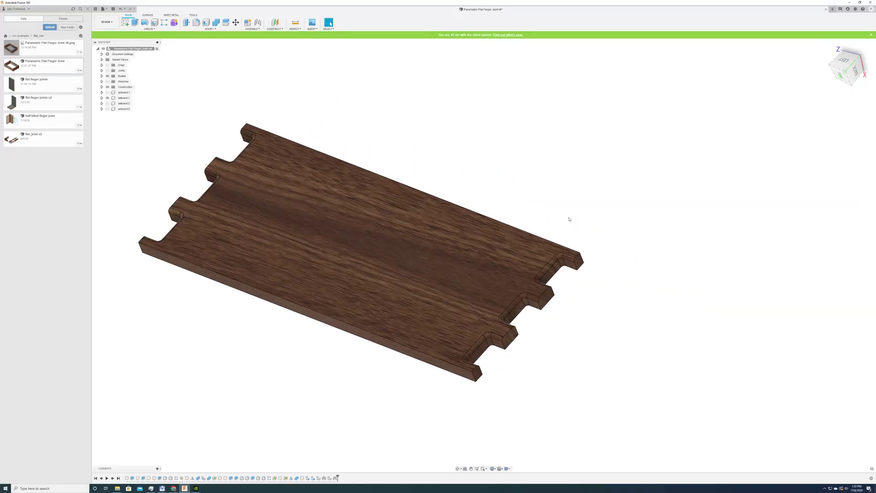
Show only the first pinboard in place of the tailboard and inspect its pins from several angles
left_click(109, 99)
left_click(108, 98)
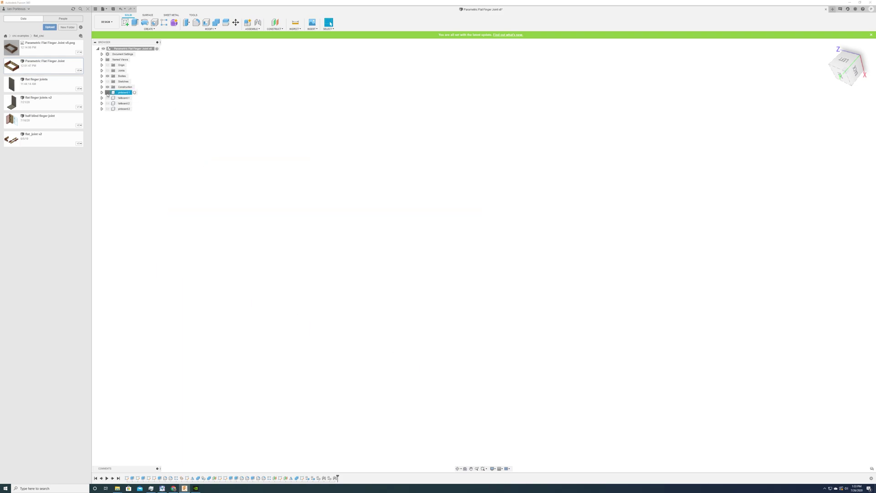
left_click(108, 93)
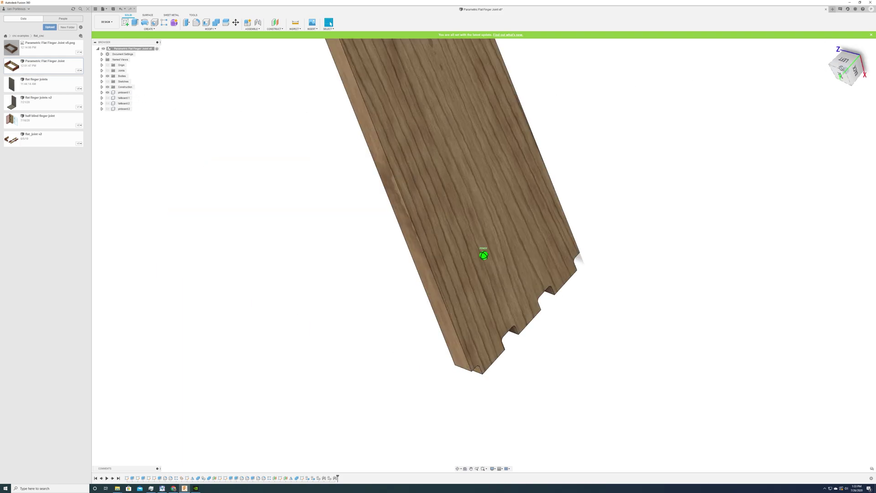
middle_click_drag(483, 255, 600, 266, "shift")
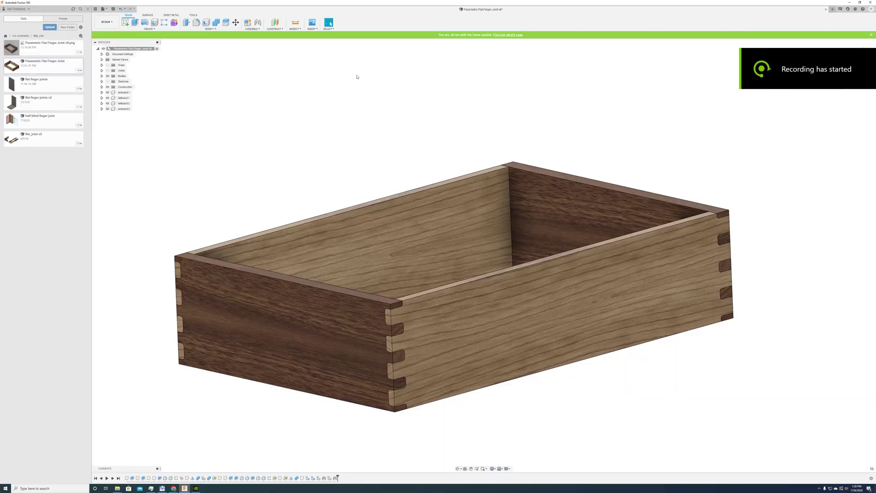
Set the tail_count user parameter to 3 and accept the parameter change
left_click(210, 28)
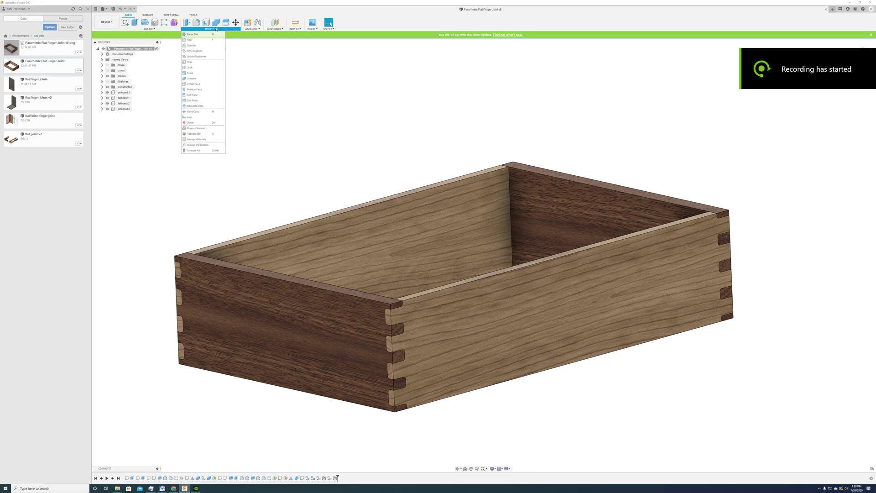
left_click(198, 145)
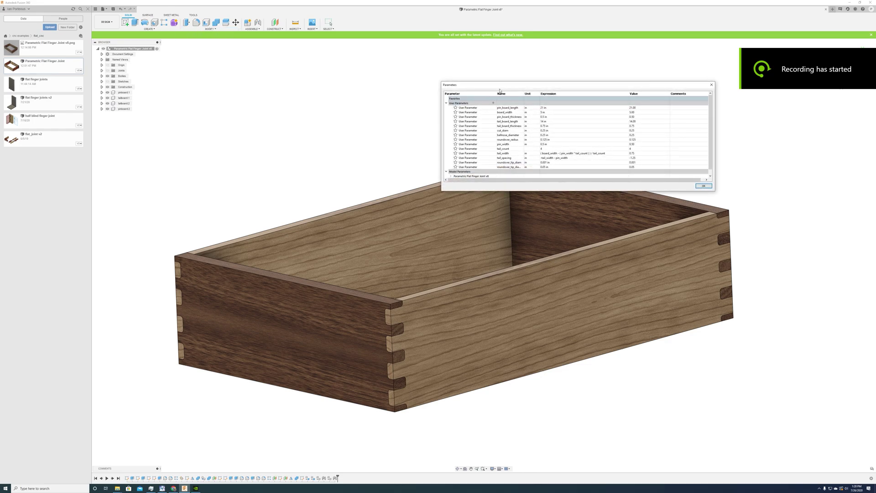
left_click(548, 149)
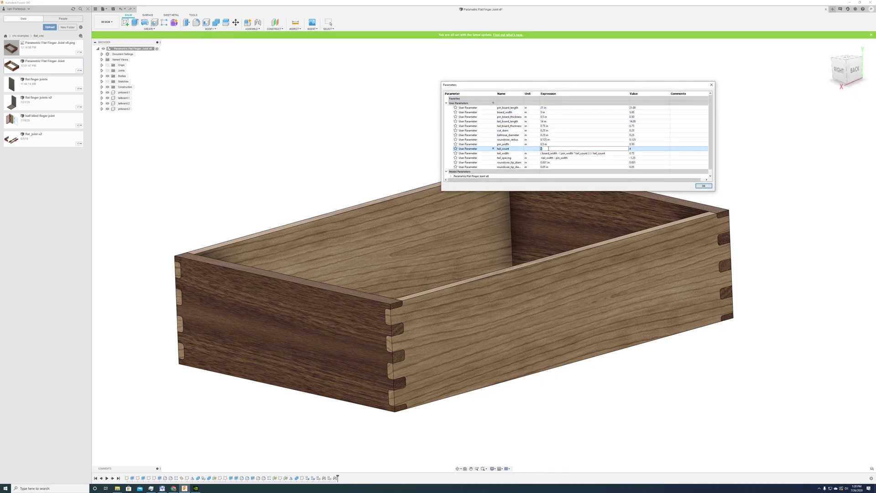
left_click(704, 186)
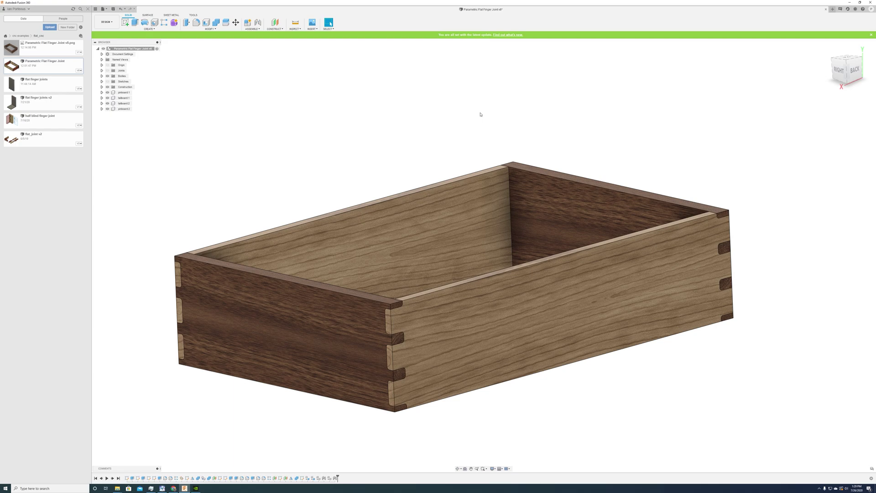
Set the board_width user parameter to 6 in
left_click(210, 29)
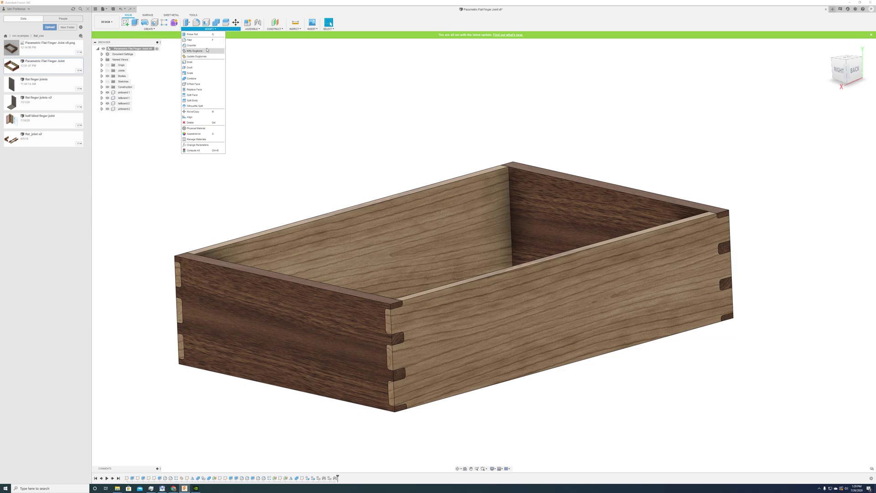
left_click(206, 146)
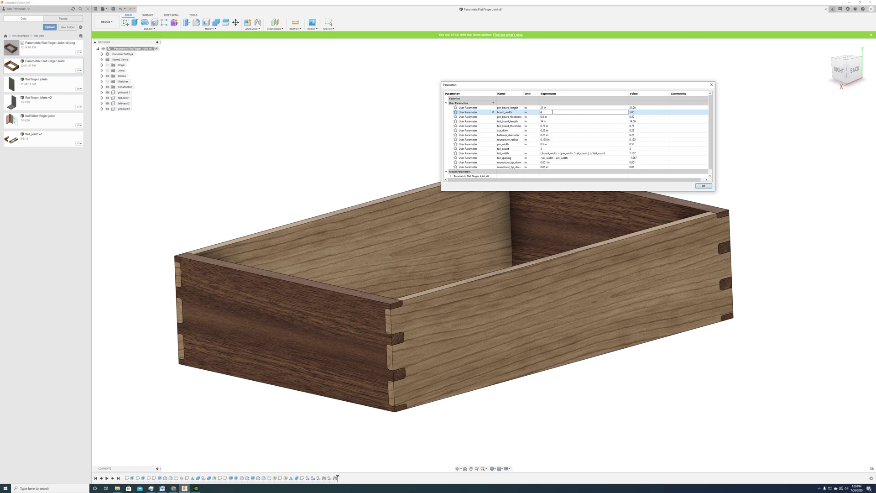
left_click(552, 111)
type("6")
key("Return")
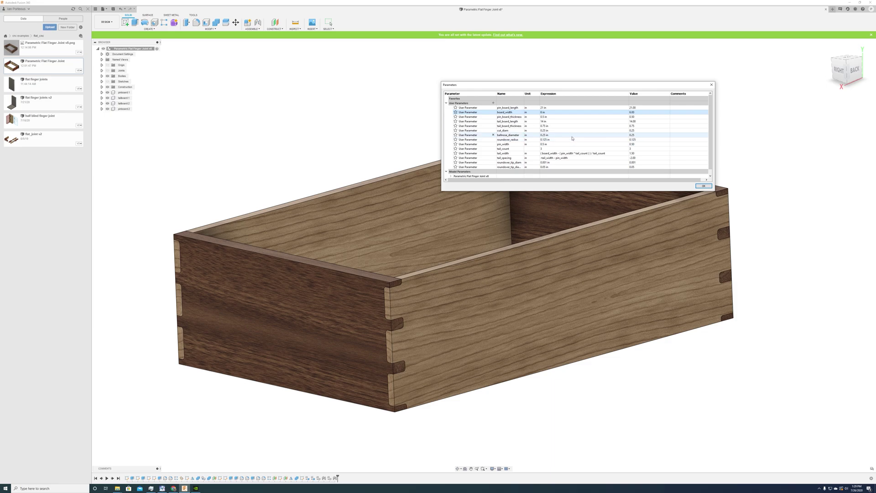
Try a tail_count of 5 in the user parameters and settle on 4
scroll(561, 139, "down", 1)
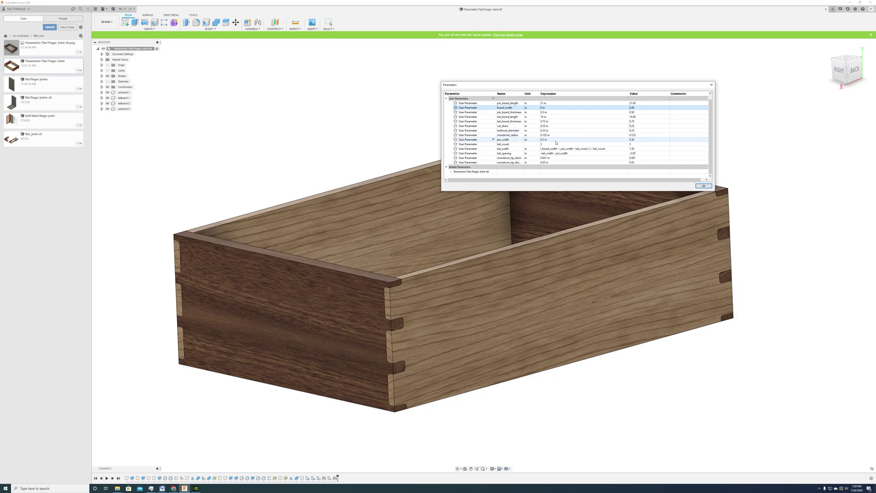
left_click(552, 144)
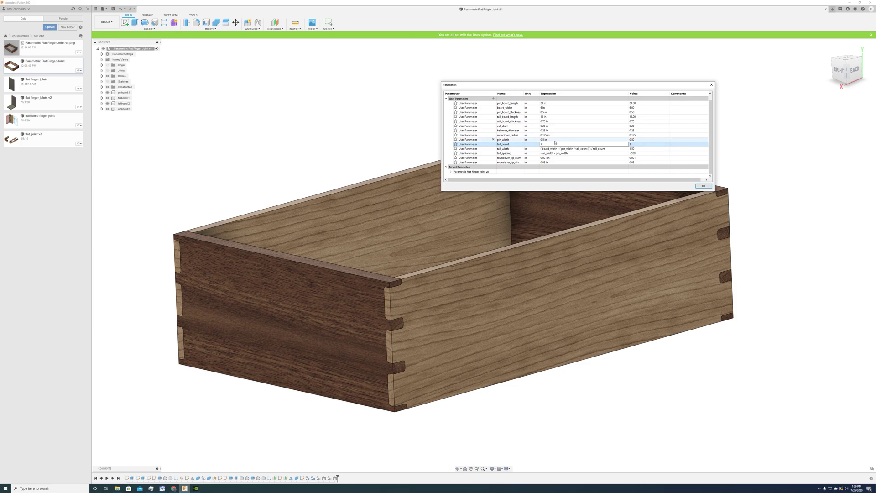
left_click(556, 140)
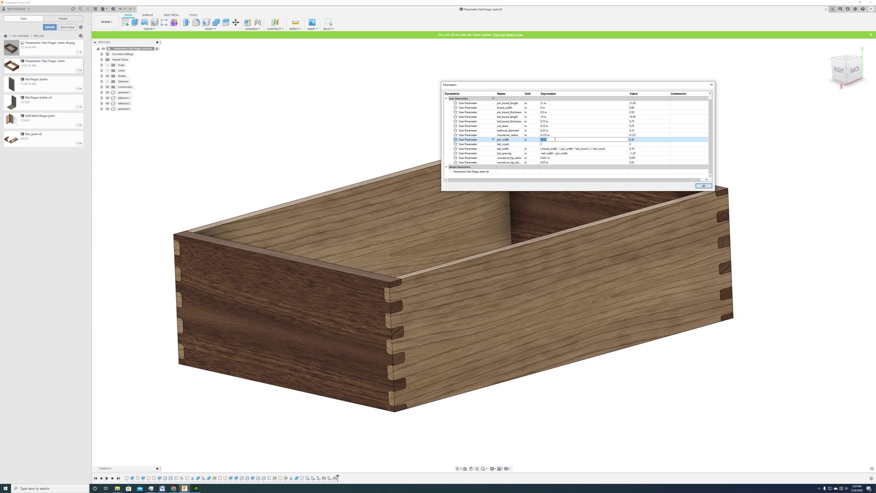
left_click(553, 145)
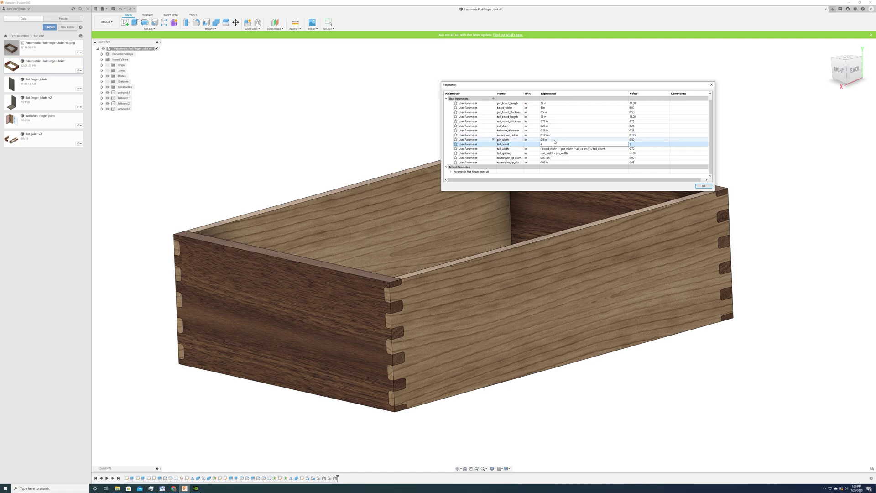
left_click(554, 141)
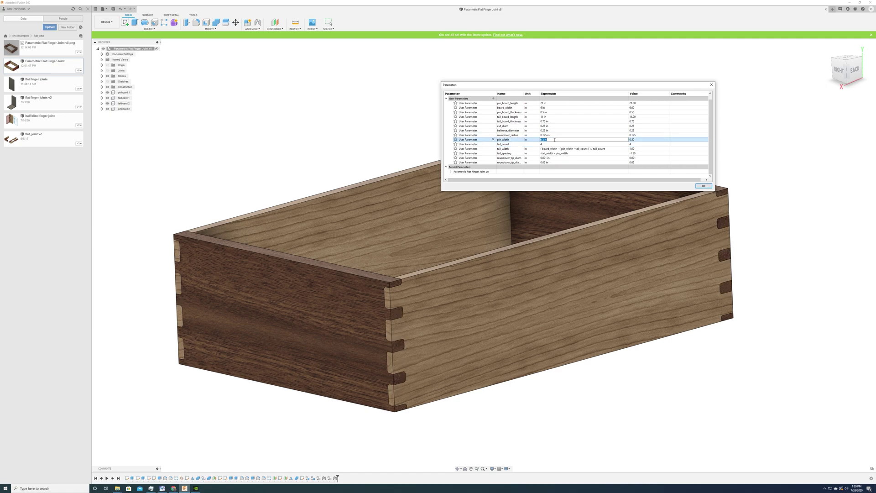
Set the pin_board_length user parameter to 14 in and tail_board_length to 15 in
left_click(554, 103)
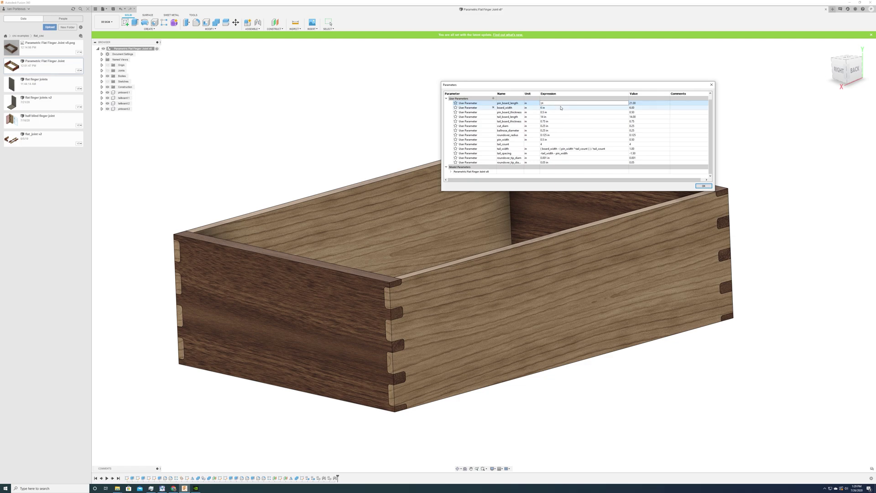
left_click(561, 108)
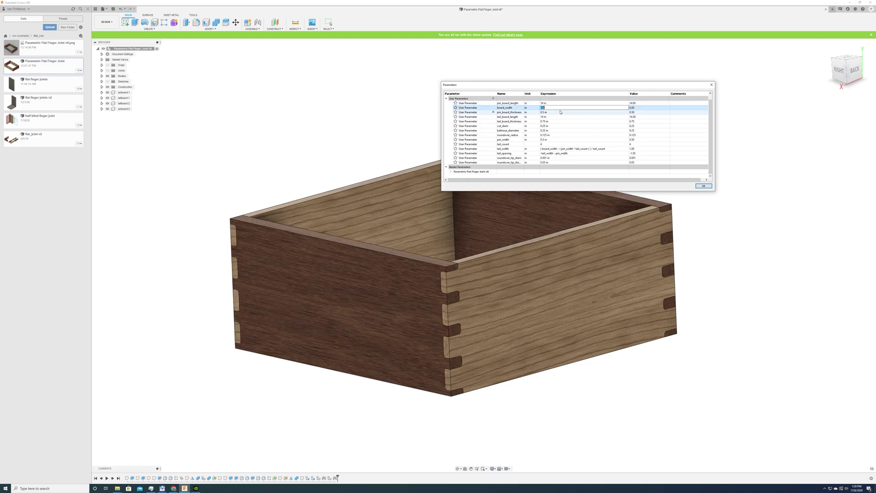
left_click(559, 116)
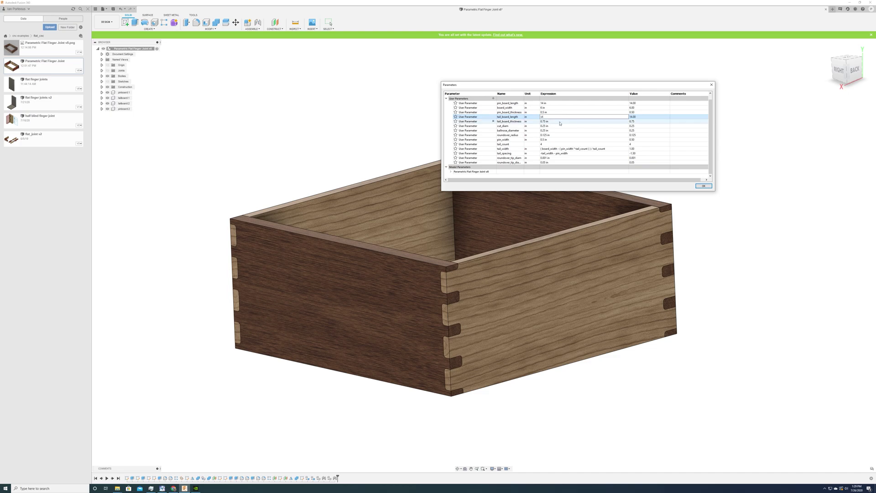
left_click(561, 122)
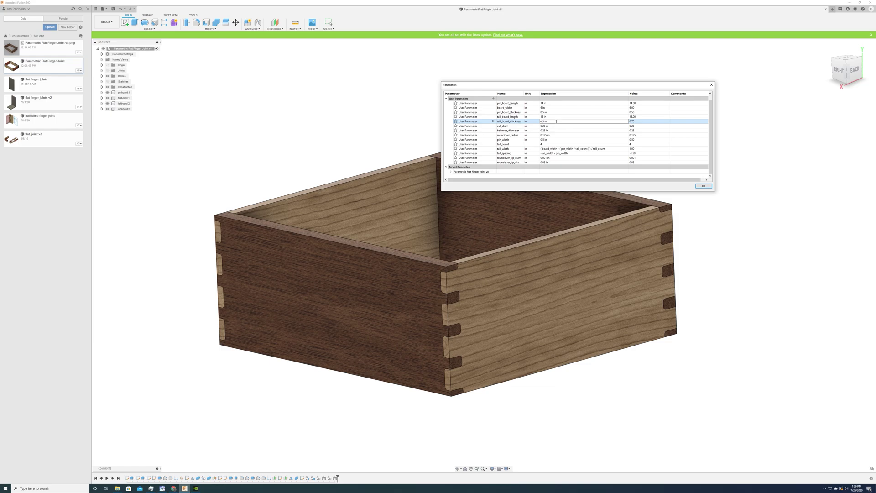
Set the tail_board_thickness user parameter to 0.5 in
key("BackSpace")
type("8")
key("BackSpace")
type("5")
left_click(558, 127)
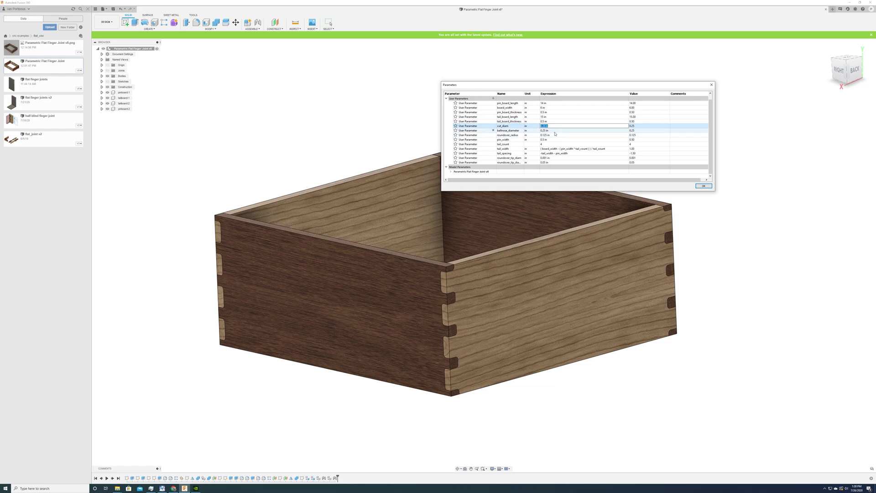
Set the pin_board_thickness user parameter to 0.75 in and accept the parameter changes
left_click(570, 140)
type("0.5 (")
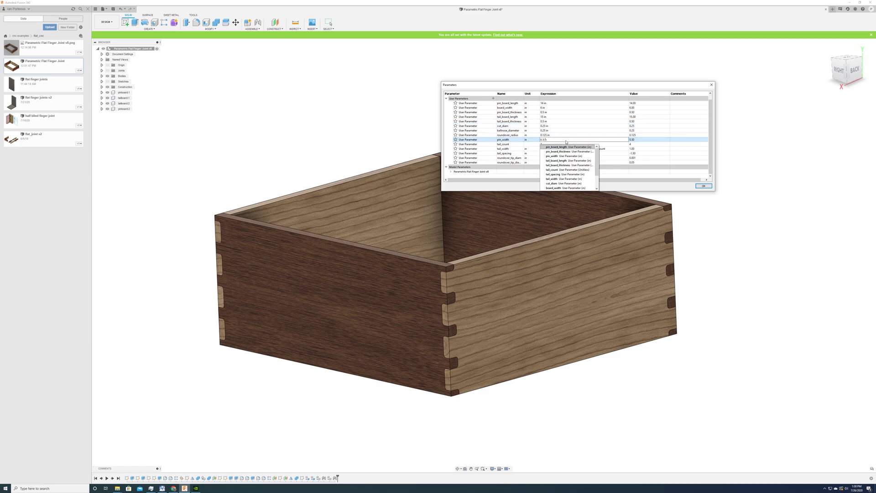
left_click(550, 112)
left_click(544, 112)
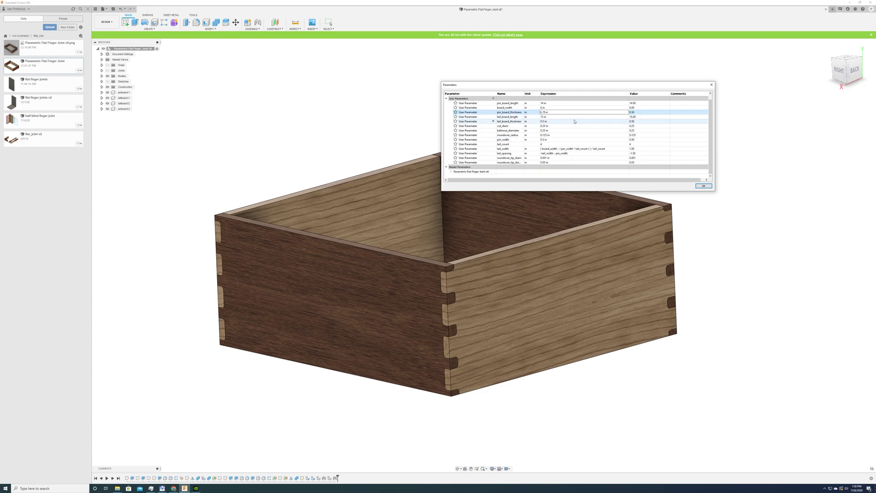
left_click(574, 122)
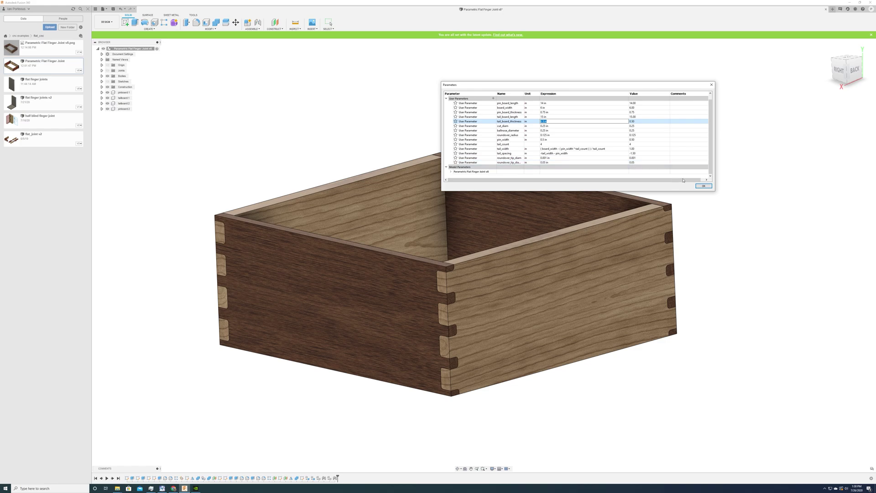
left_click(703, 186)
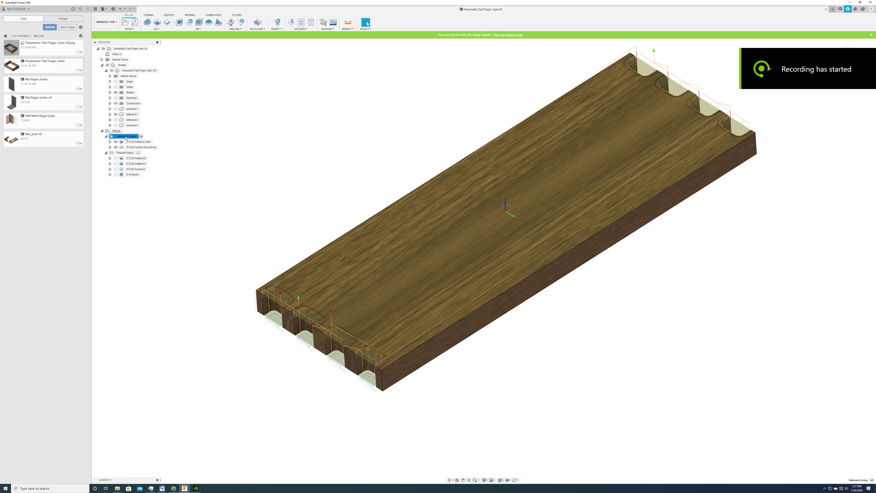
Simulate the Tailboard Setup and play its toolpaths through the stock
right_click(126, 137)
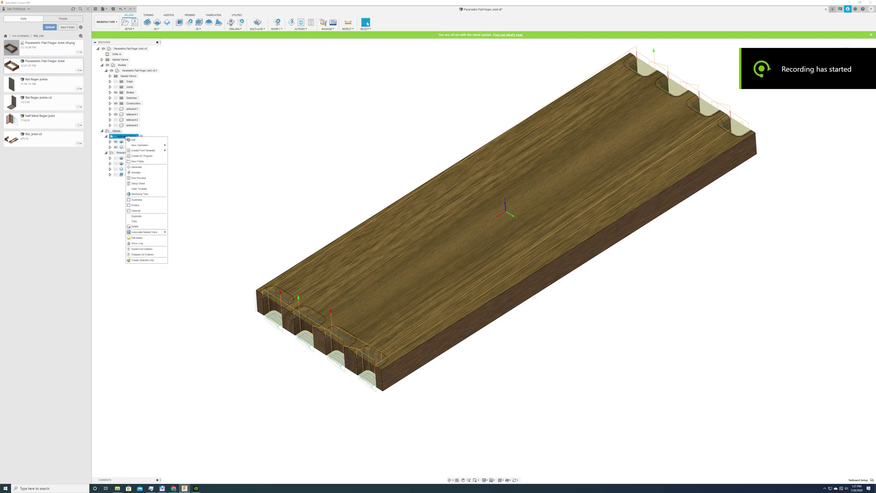
left_click(136, 172)
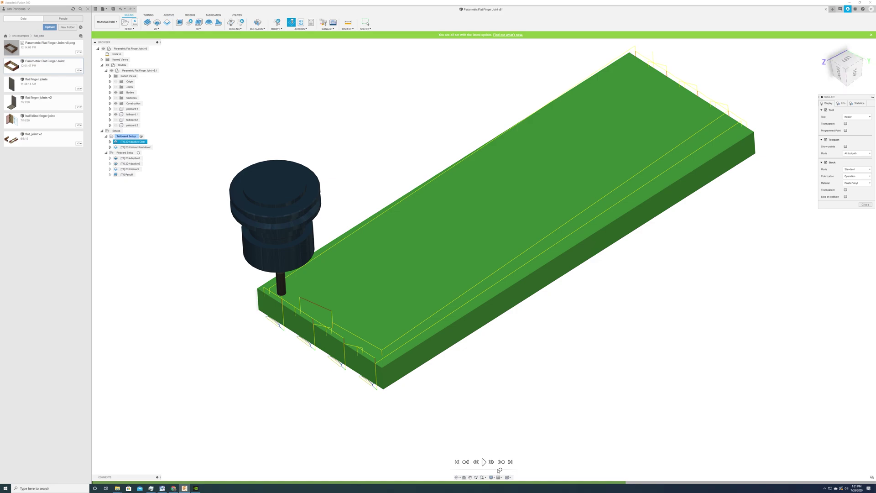
left_click(484, 462)
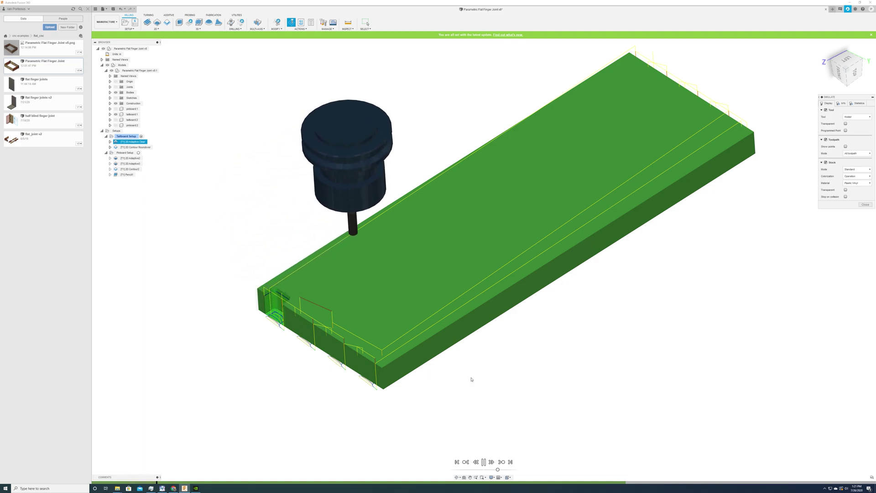
Review the machining statistics of the tailboard simulation, and toggle the stock display off and on
left_click(860, 103)
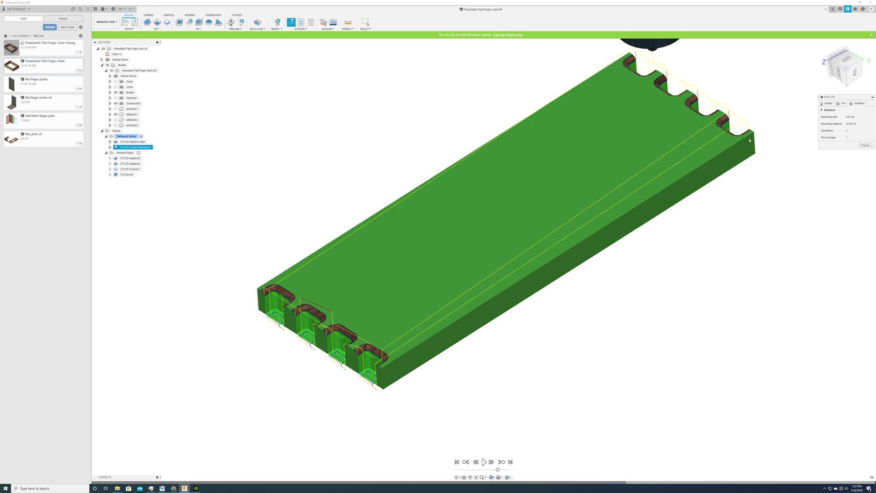
left_click(831, 104)
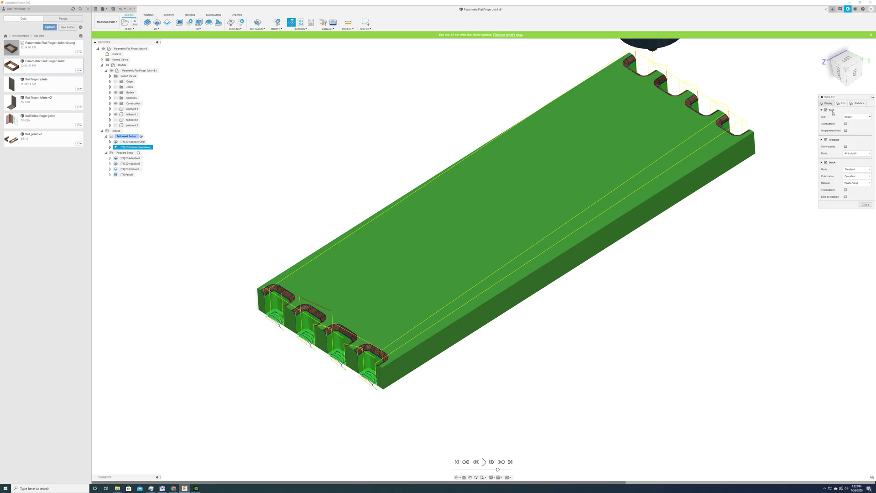
left_click(826, 163)
left_click(826, 163)
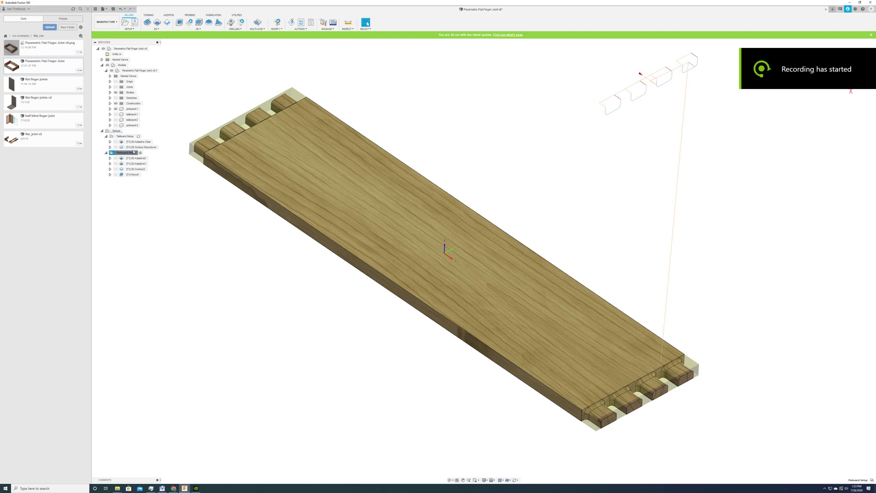
Simulate the Pinboard Setup and play its toolpaths through the stock
right_click(131, 153)
left_click(140, 187)
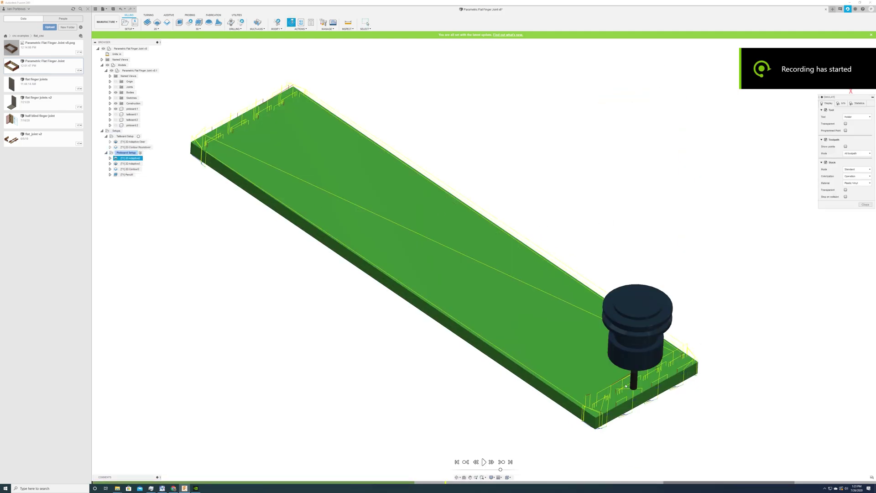
left_click(484, 462)
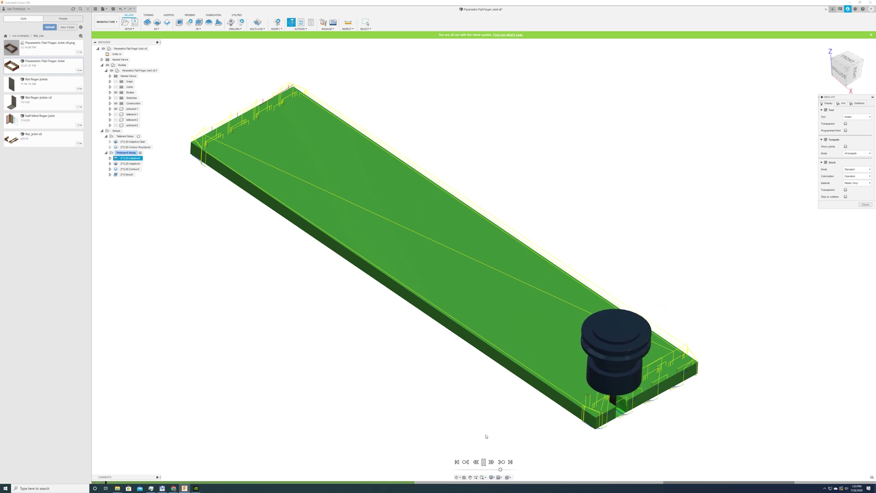